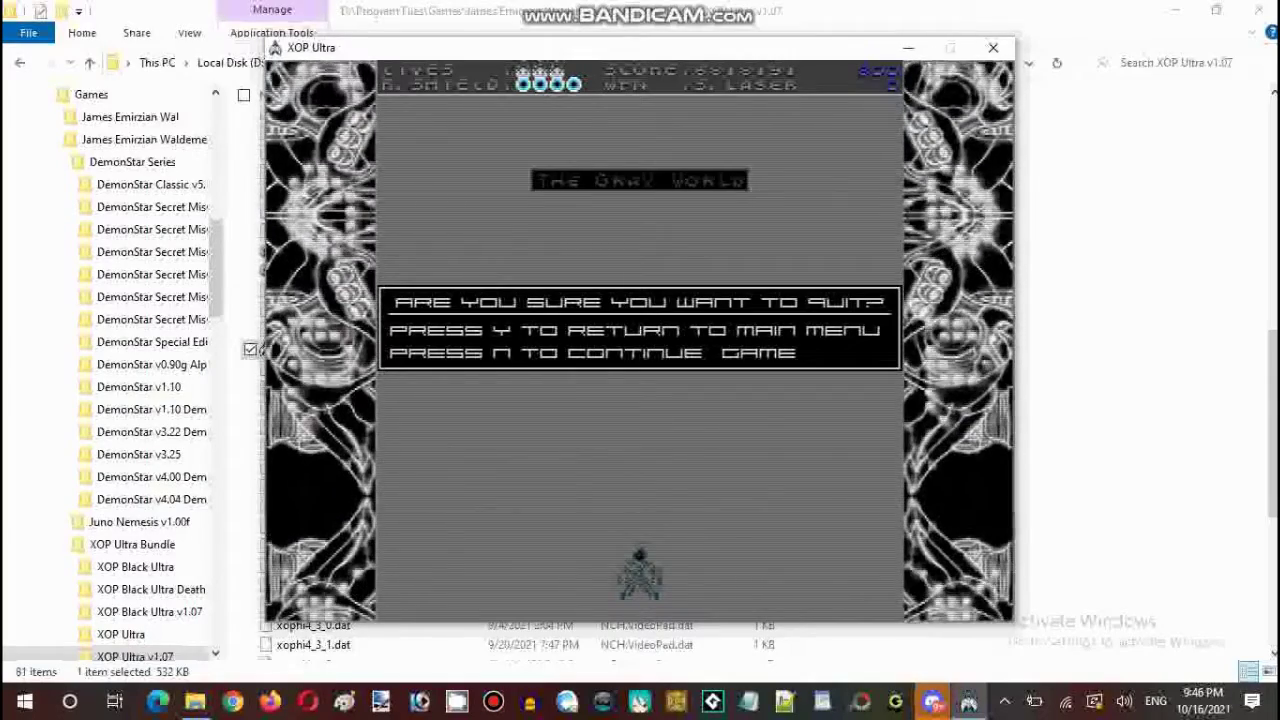
Step: Decline the 'Are you sure you want to quit?' prompt with N to resume The Gray World
key("n")
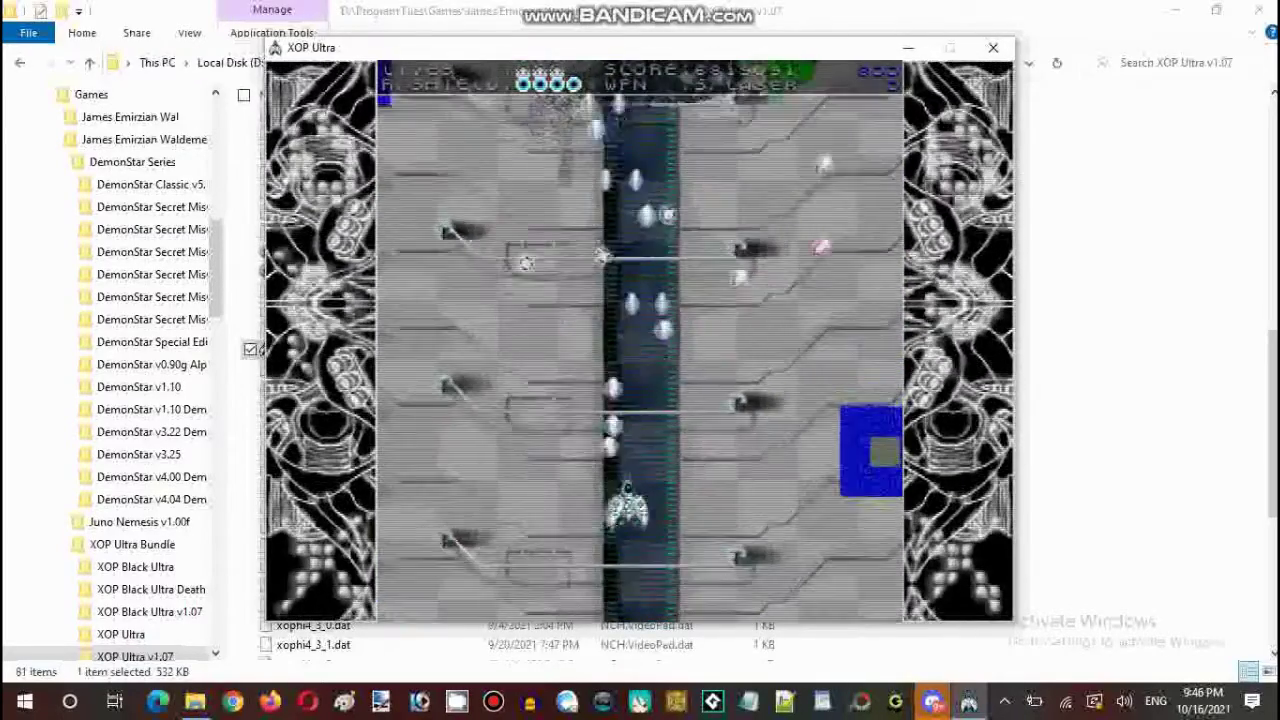
Step: Weave the ship around the screen while firing, destroying the green enemies and the large enemy
key("Right")
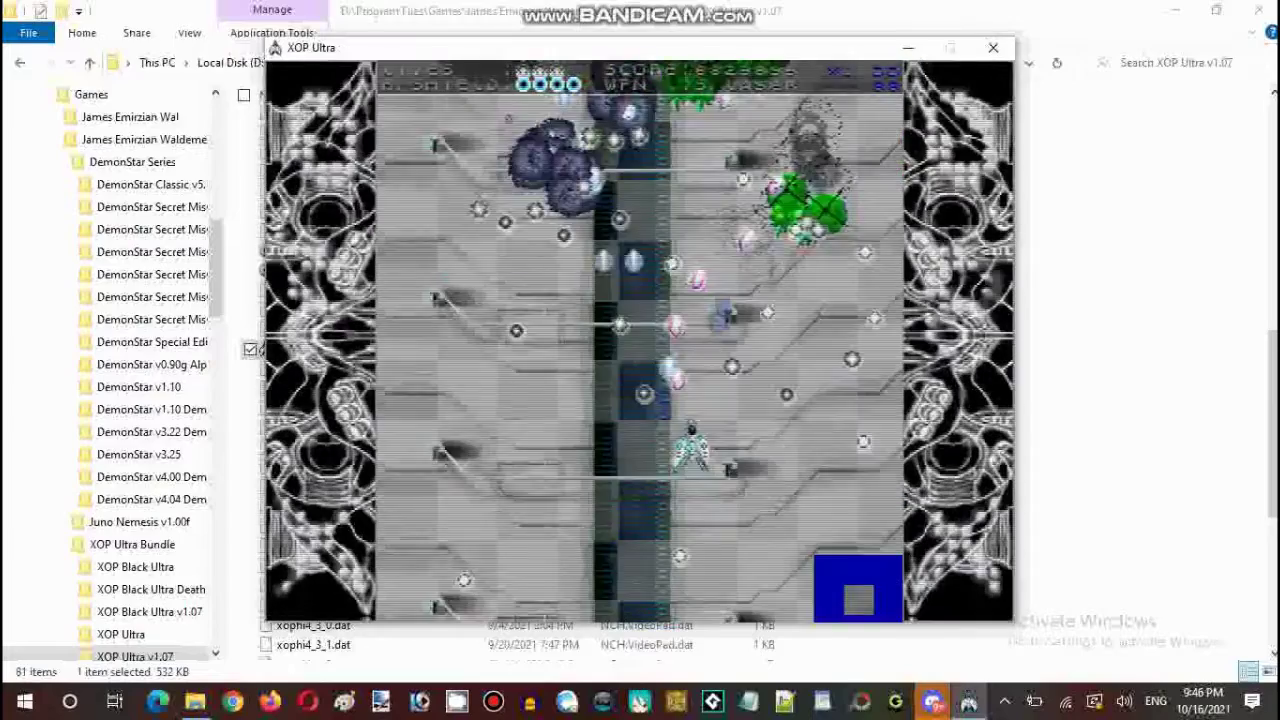
key("Down")
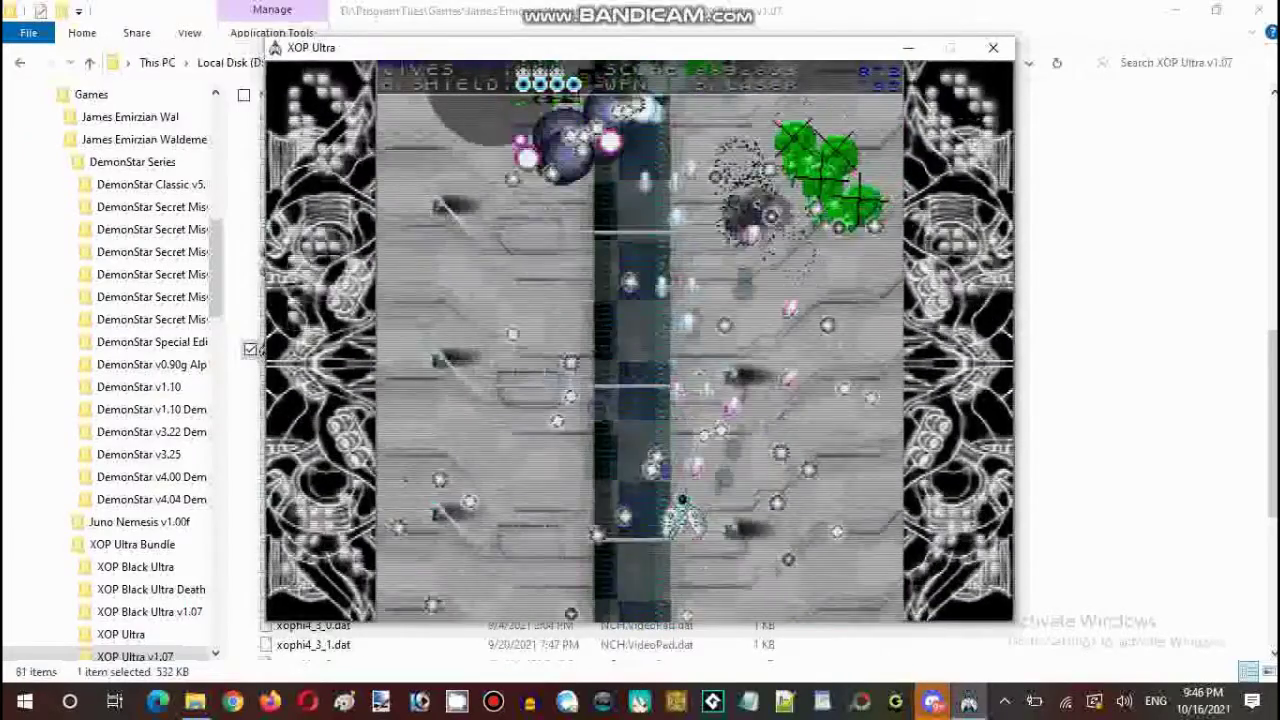
key("Right")
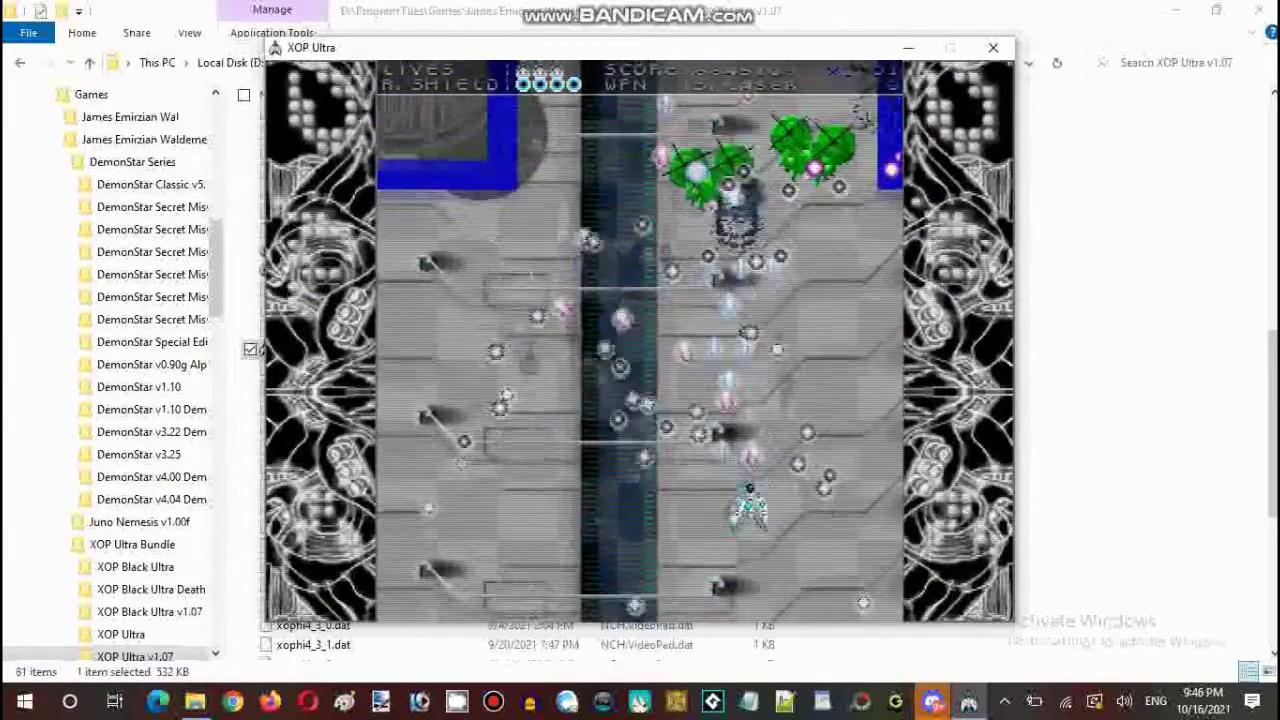
key("Left")
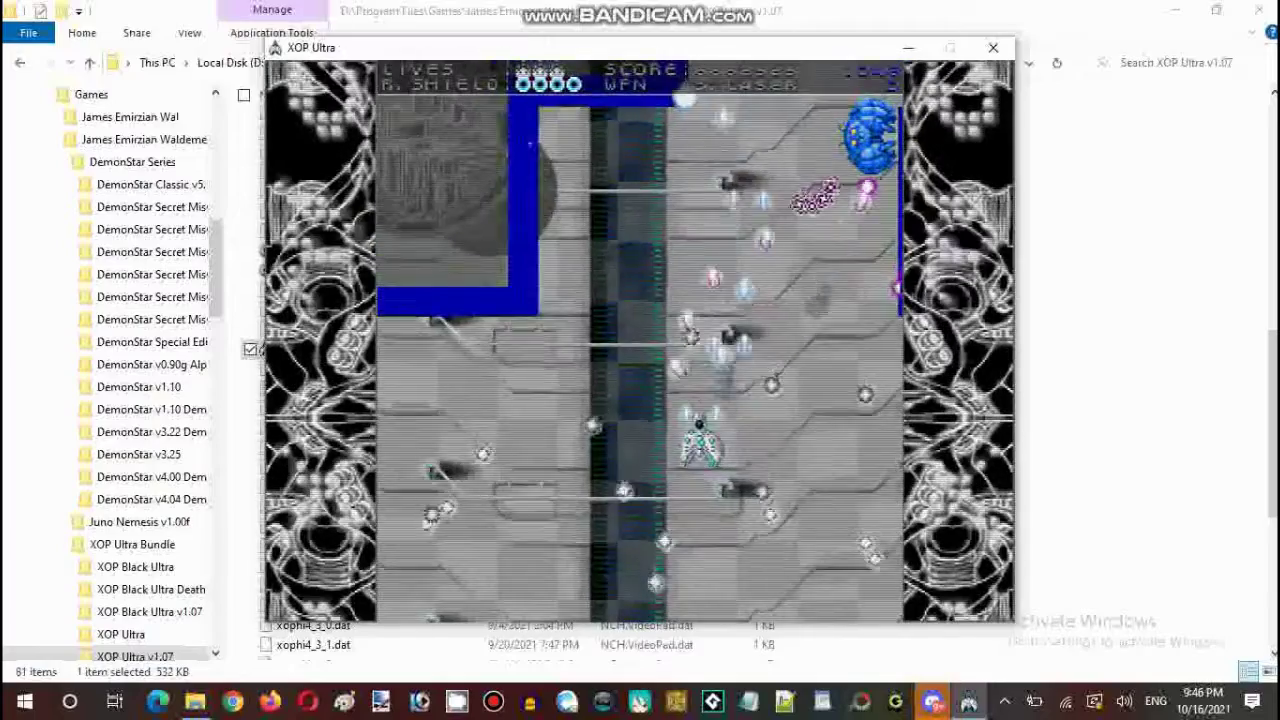
key("Right")
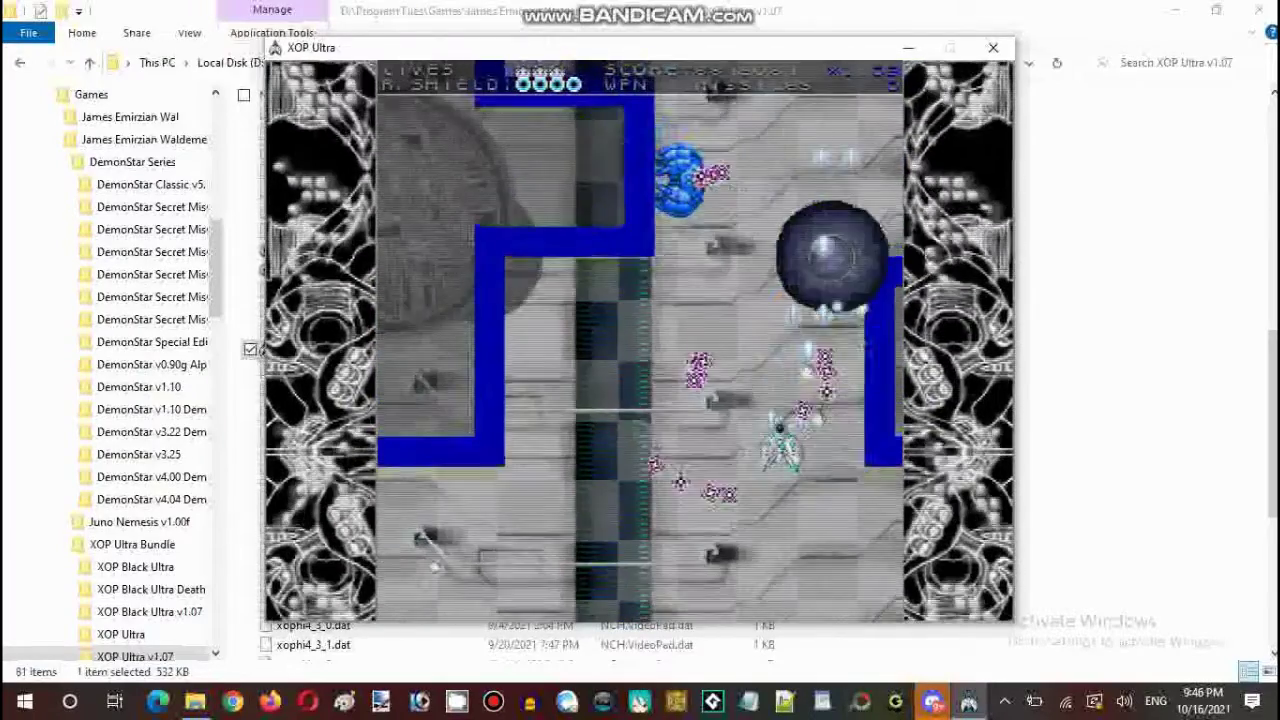
key("Down")
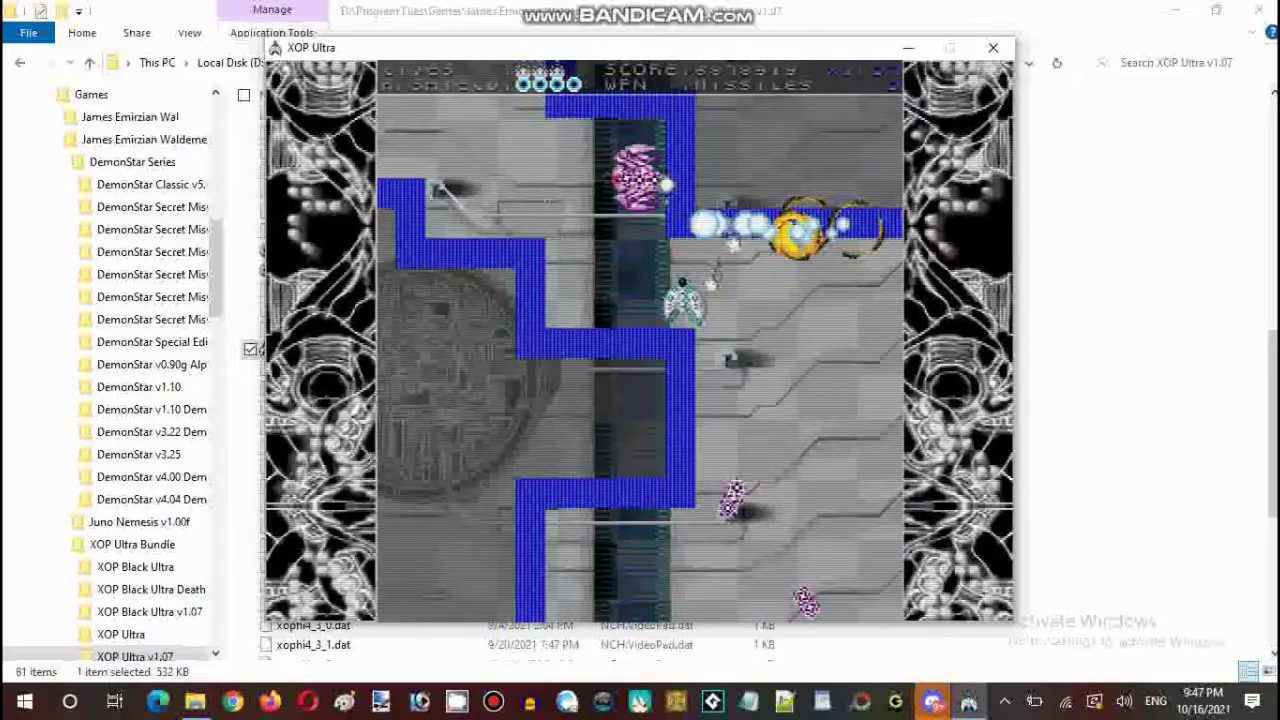
key("Left")
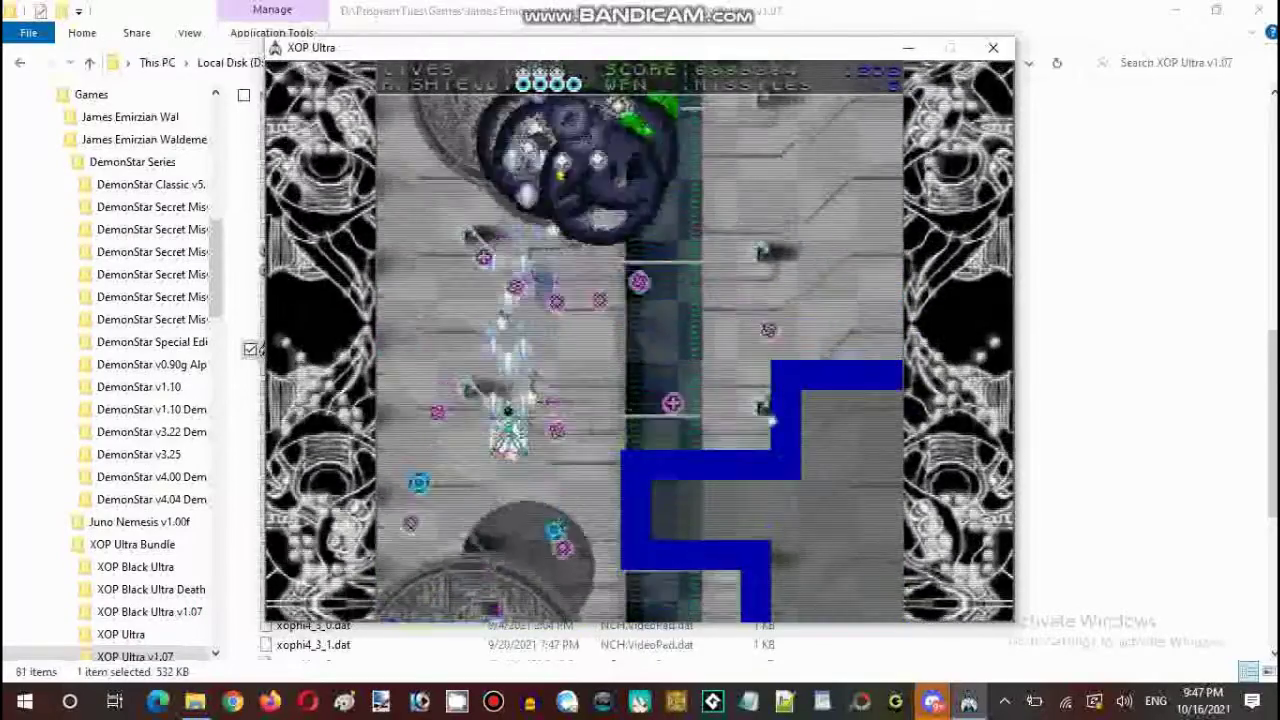
key("Right")
key("Down")
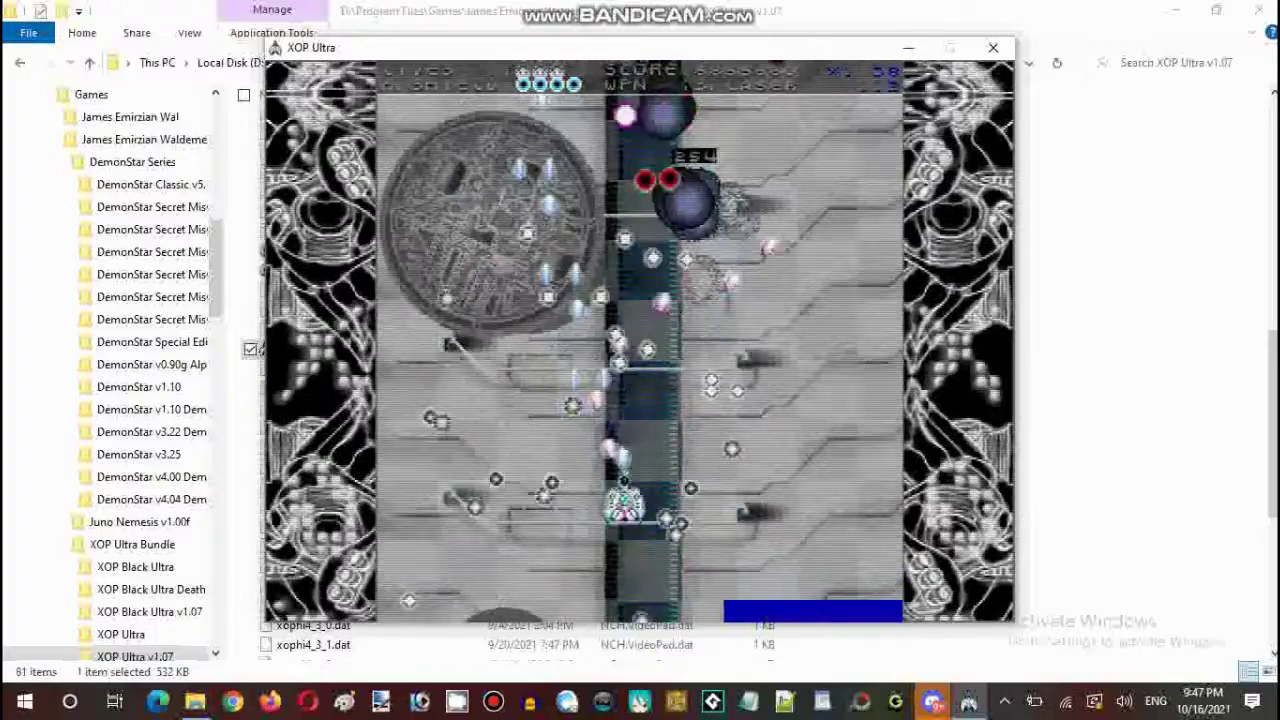
key("Left")
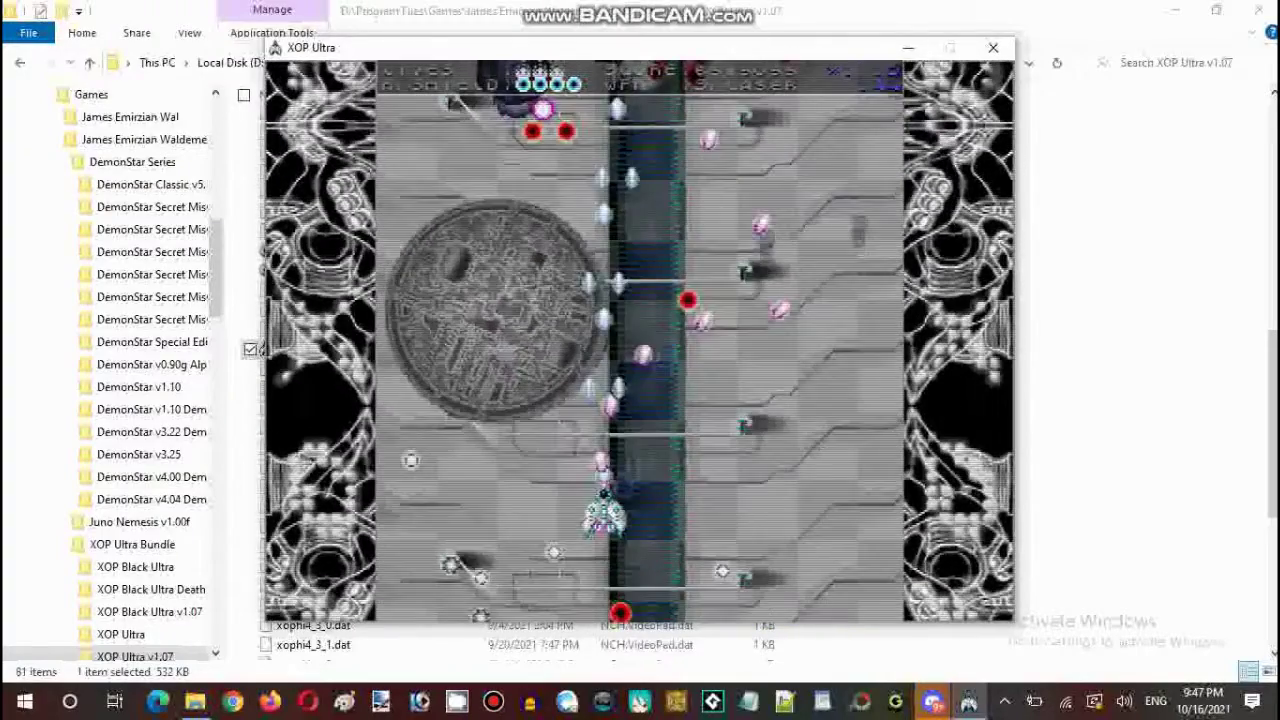
Step: Fly over the round structure and through the dark lane while firing, ending at the top-left
key("Right")
key("Up")
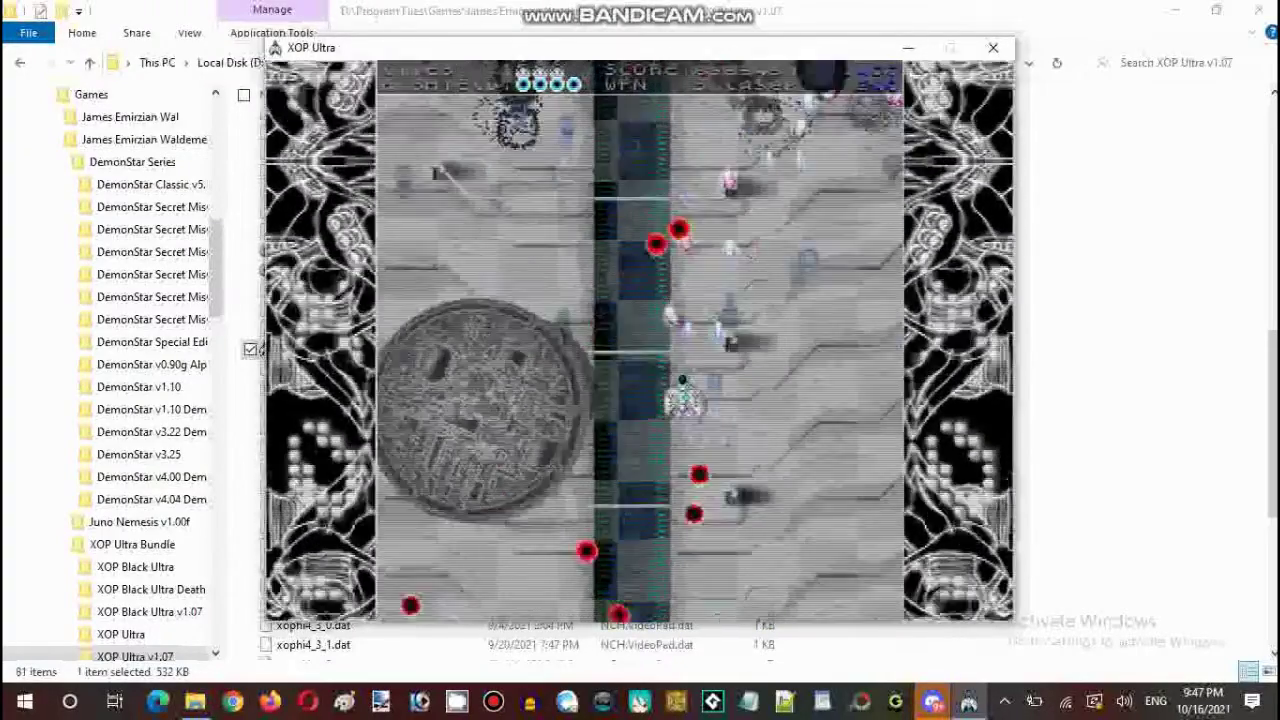
key("Left")
key("Down")
key("Right")
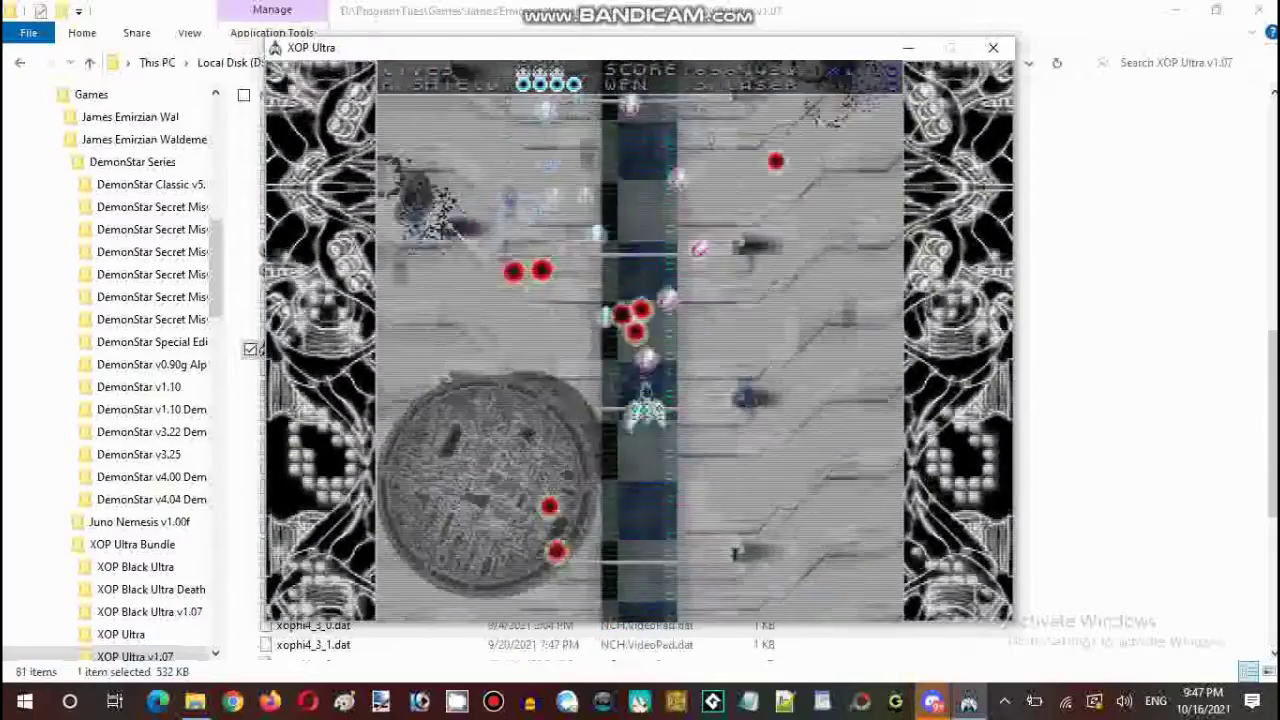
key("Down")
key("Right")
key("Up")
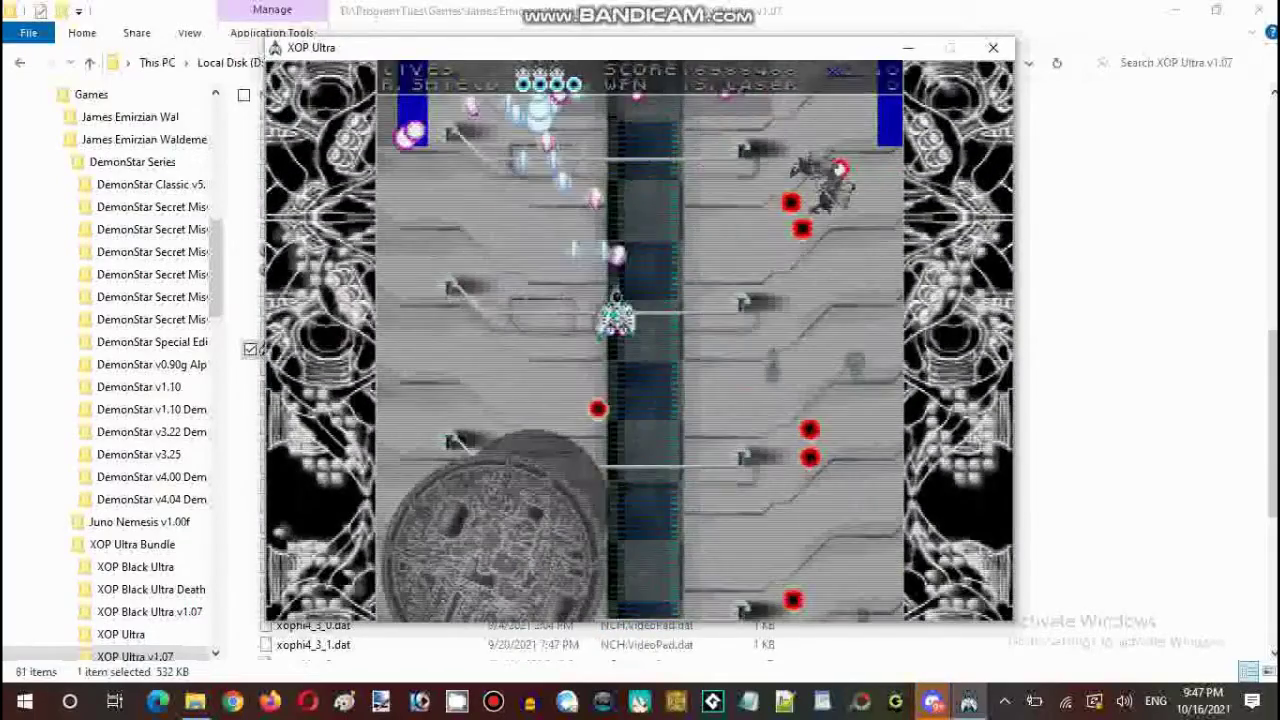
key("Up")
key("Left")
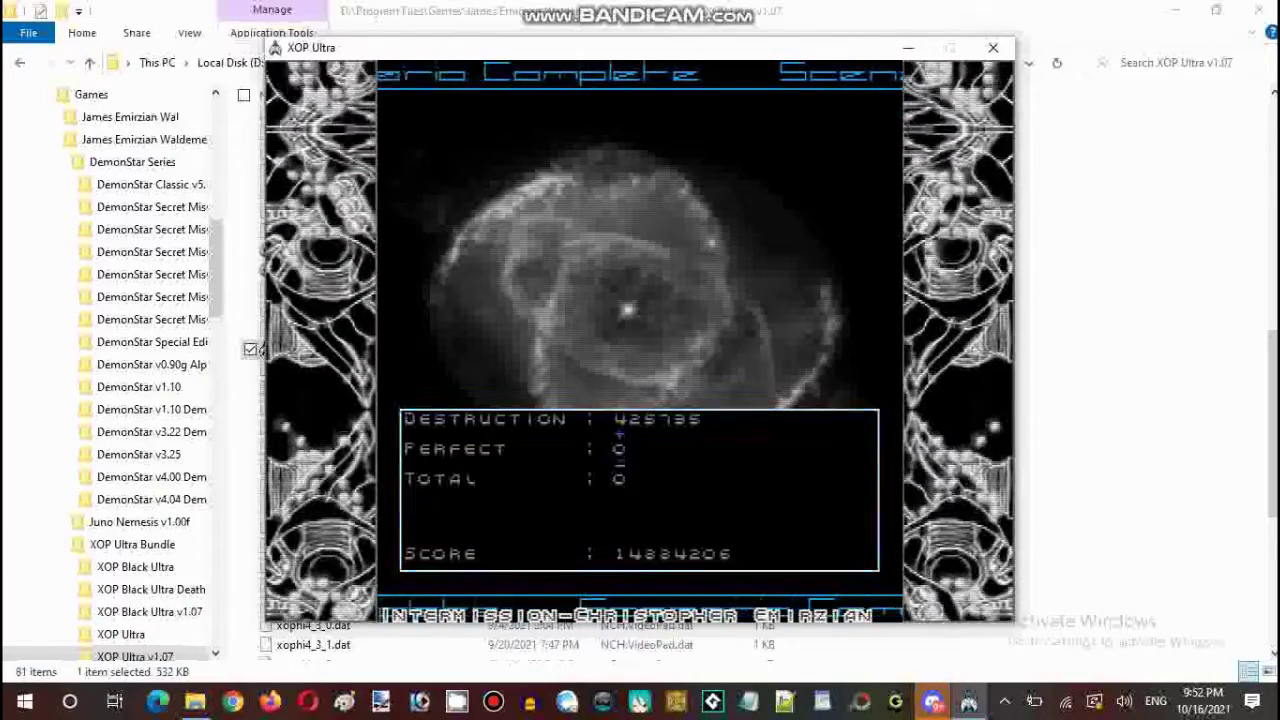
Step: Press Escape to move from the results screen into the Sky Fortress stage
key("Escape")
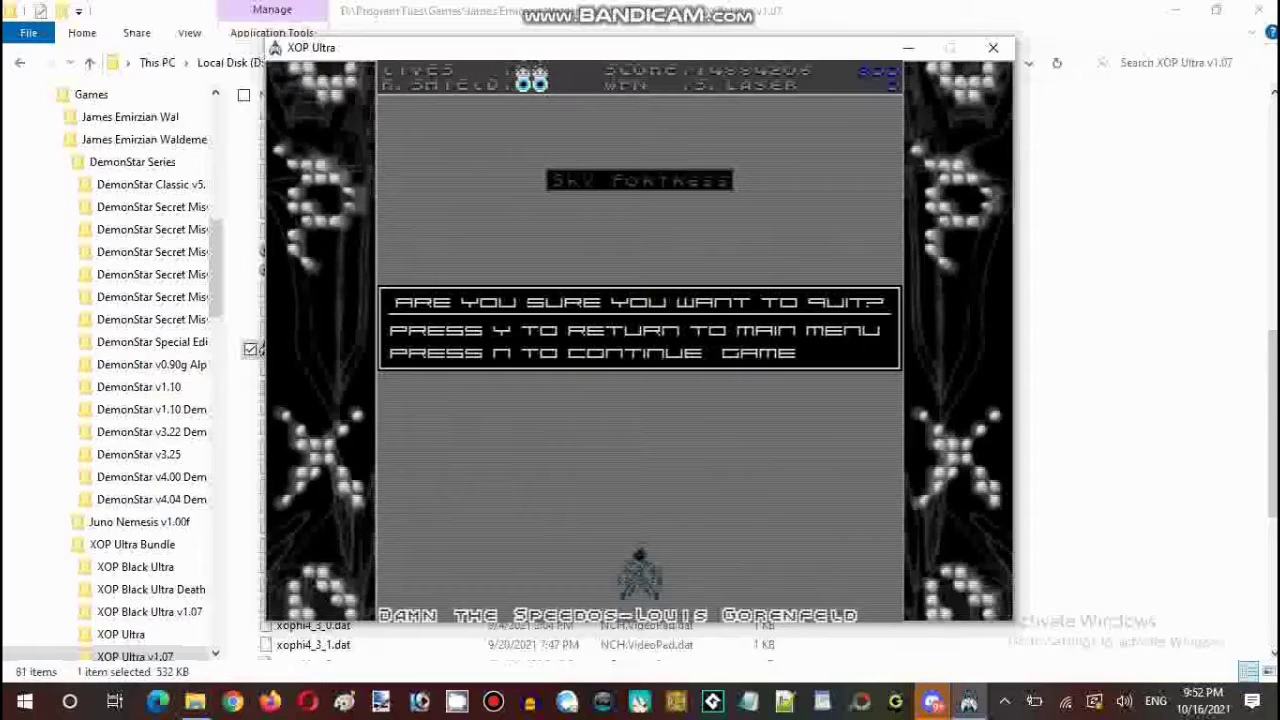